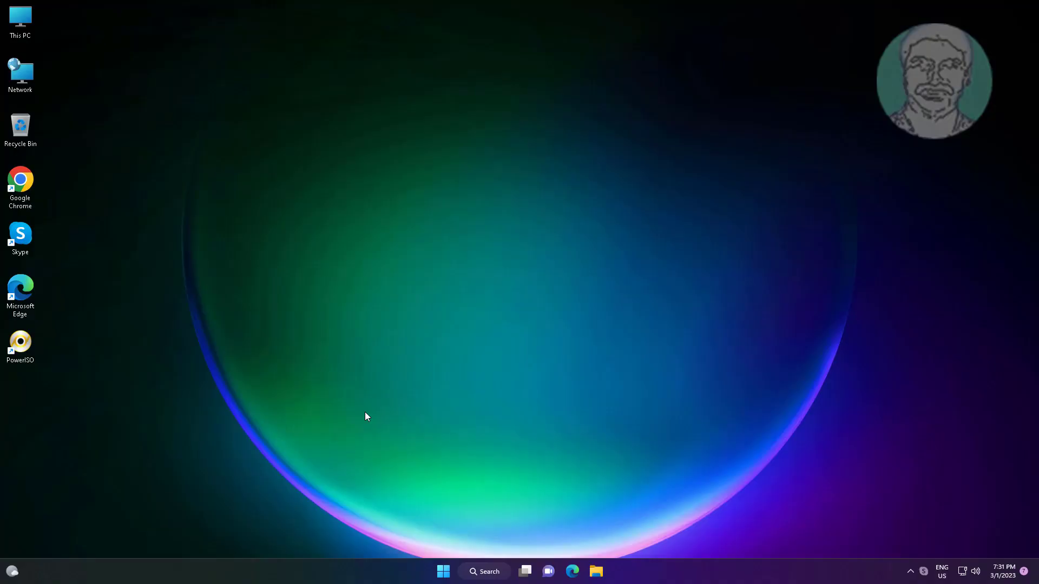
- Launch Windows Settings from the Start menu's pinned apps
left_click(443, 573)
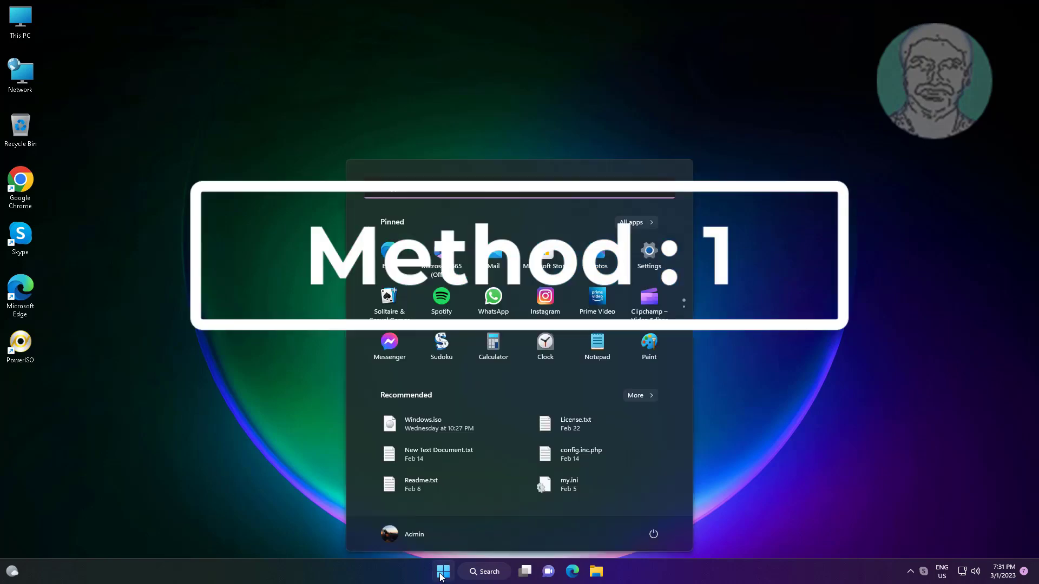
left_click(649, 255)
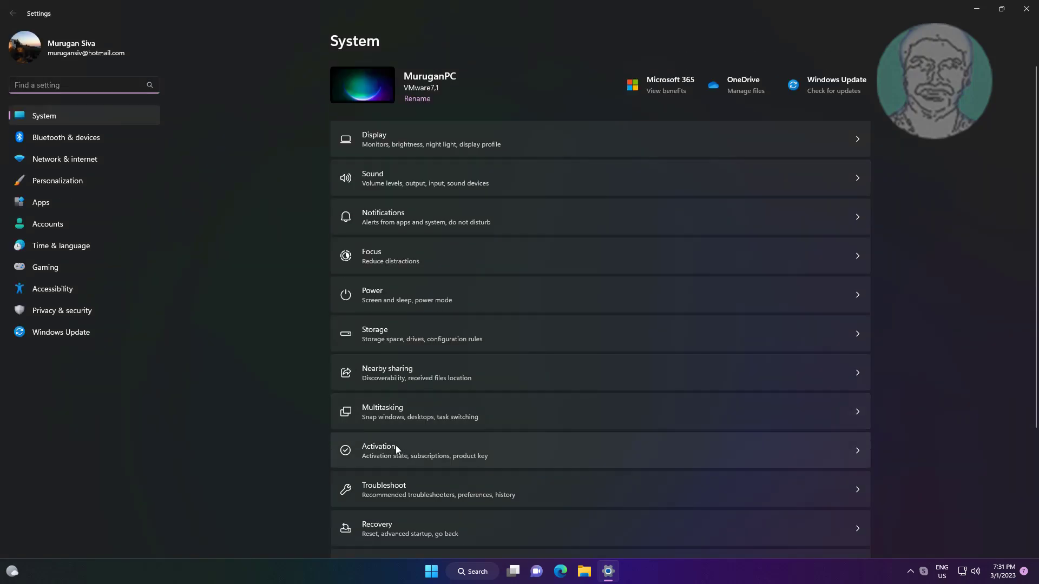
- Run the Printer troubleshooter under Troubleshoot > Other troubleshooters and close its finished report
left_click(411, 485)
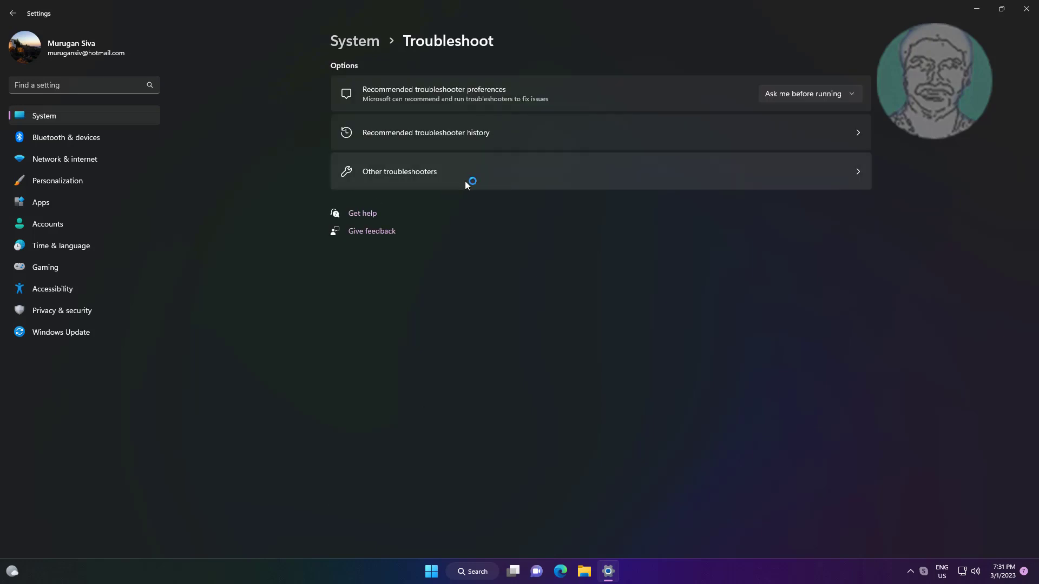
left_click(466, 181)
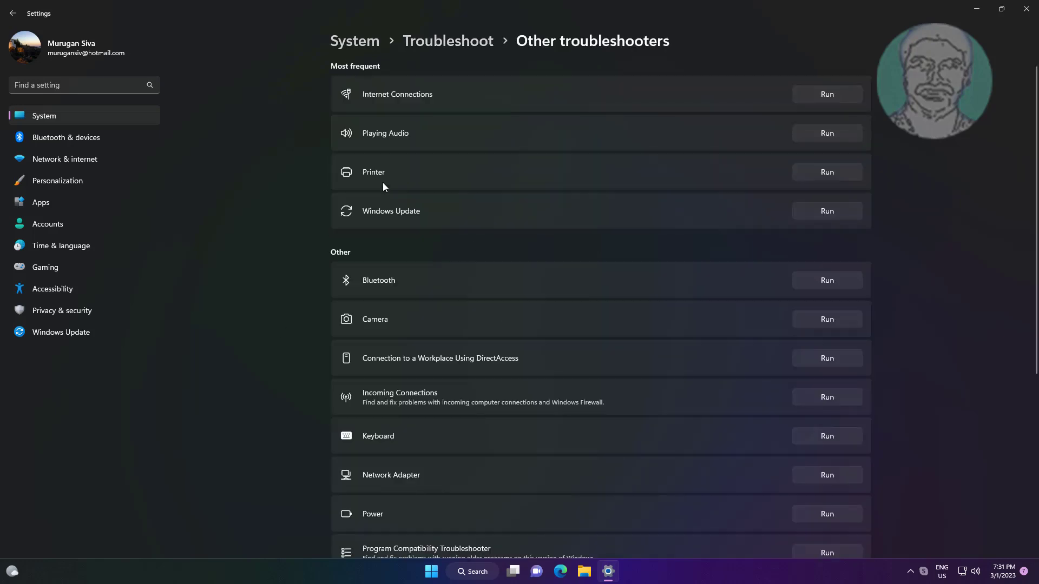
left_click(853, 172)
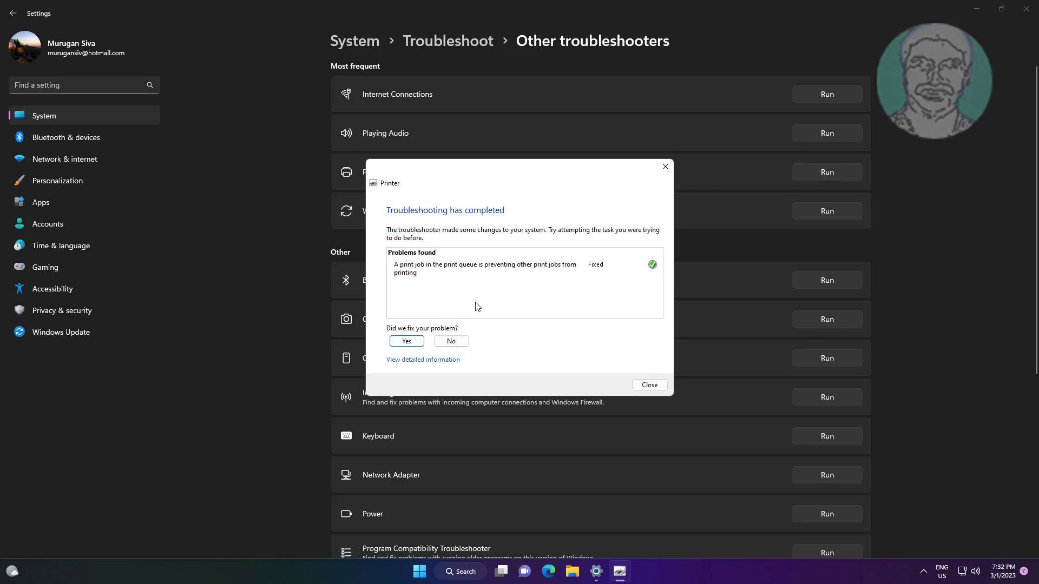
left_click(647, 386)
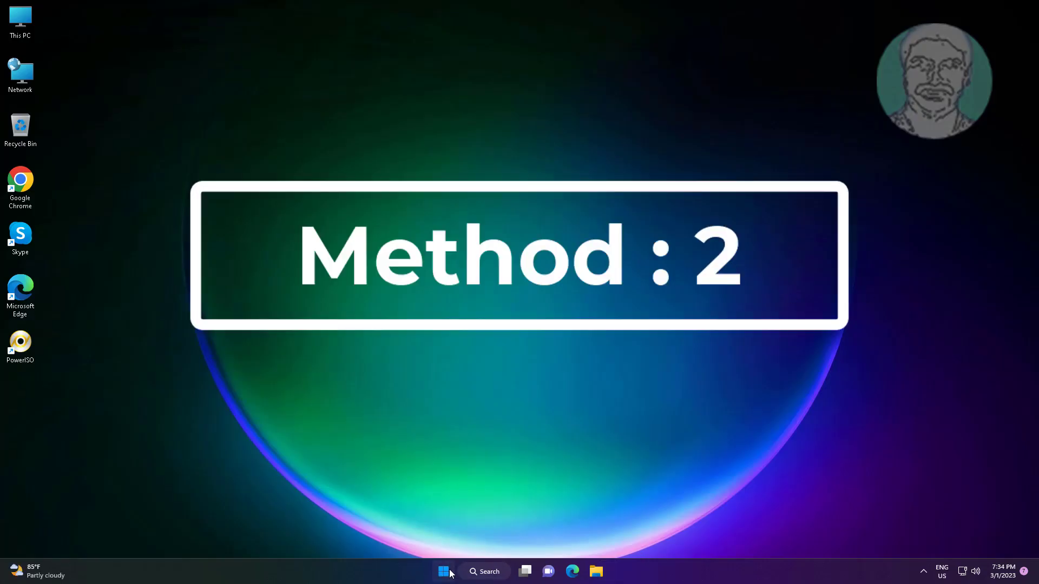
- Open Device Manager from the Start button's right-click menu
right_click(445, 572)
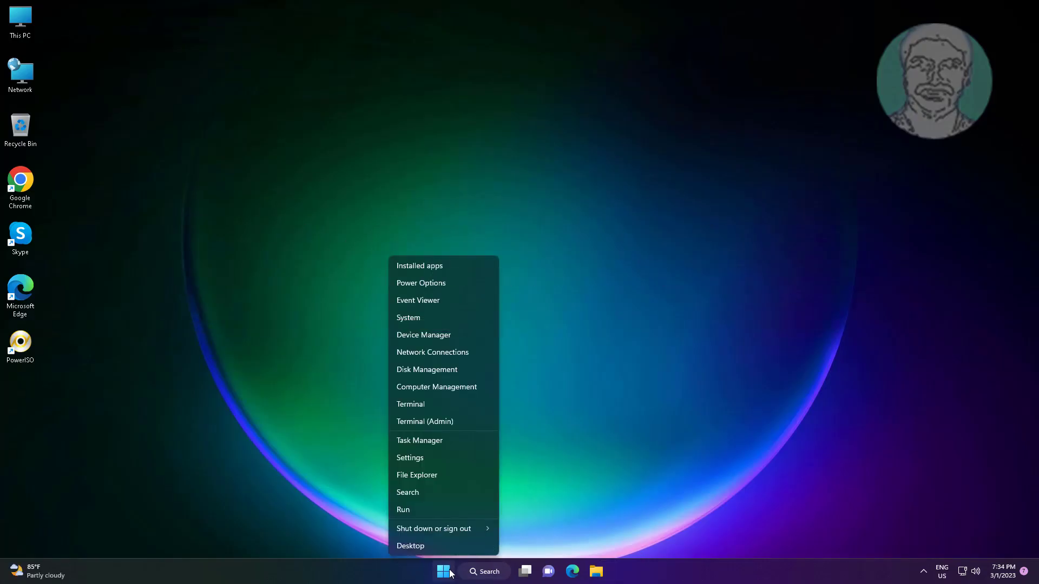
left_click(450, 335)
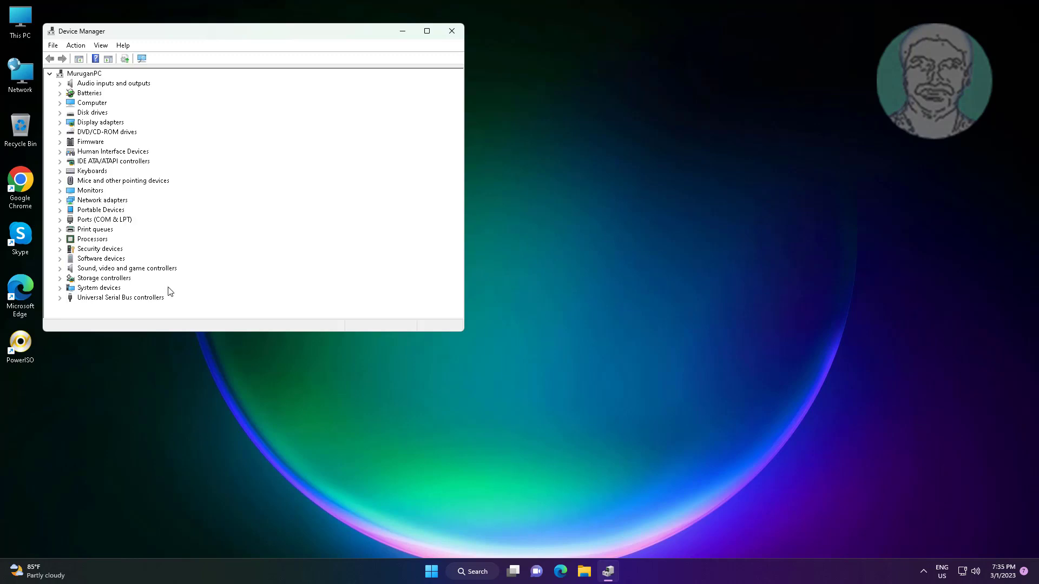
- Auto-search for a Canon G2020 series driver update, confirm it's current, and close Device Manager
left_click(69, 229)
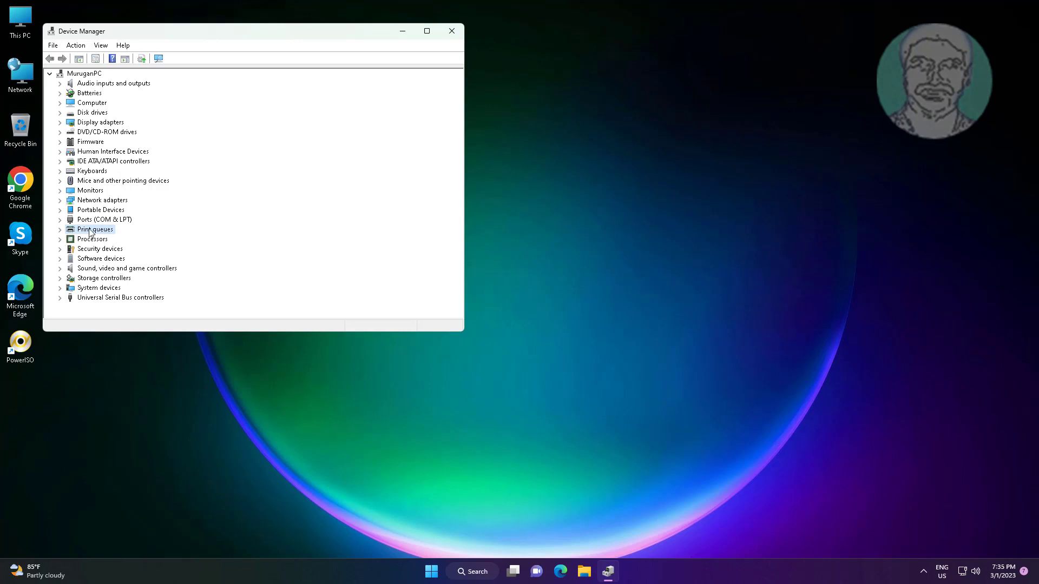
left_click(60, 230)
left_click(114, 239)
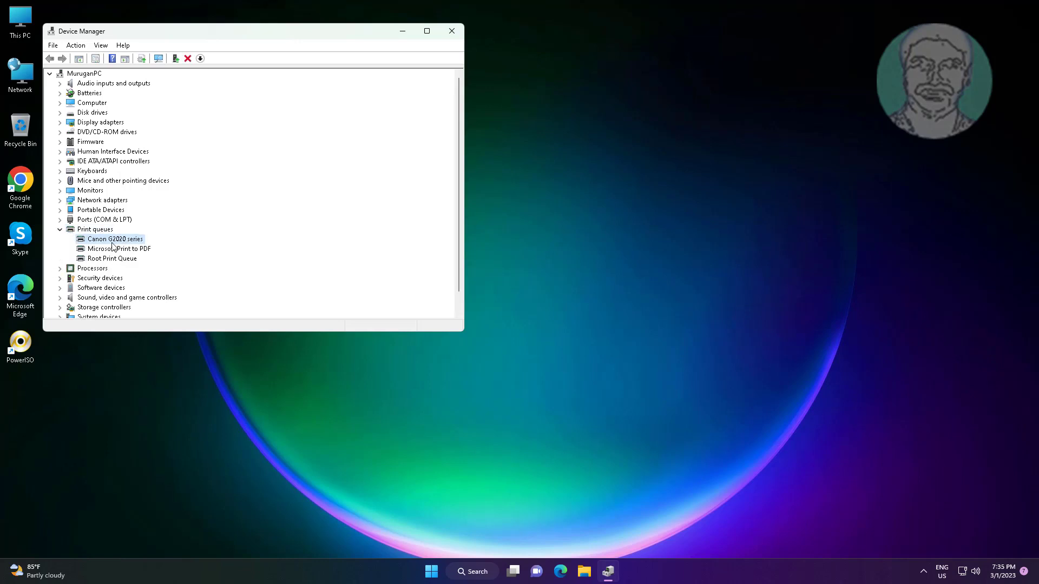
right_click(132, 243)
left_click(170, 247)
left_click(197, 168)
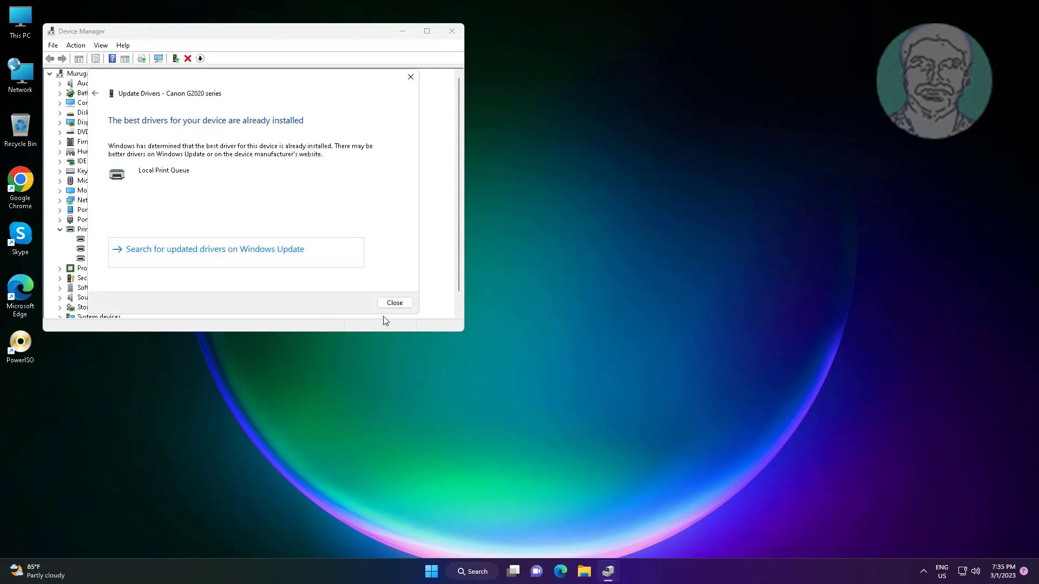
left_click(399, 305)
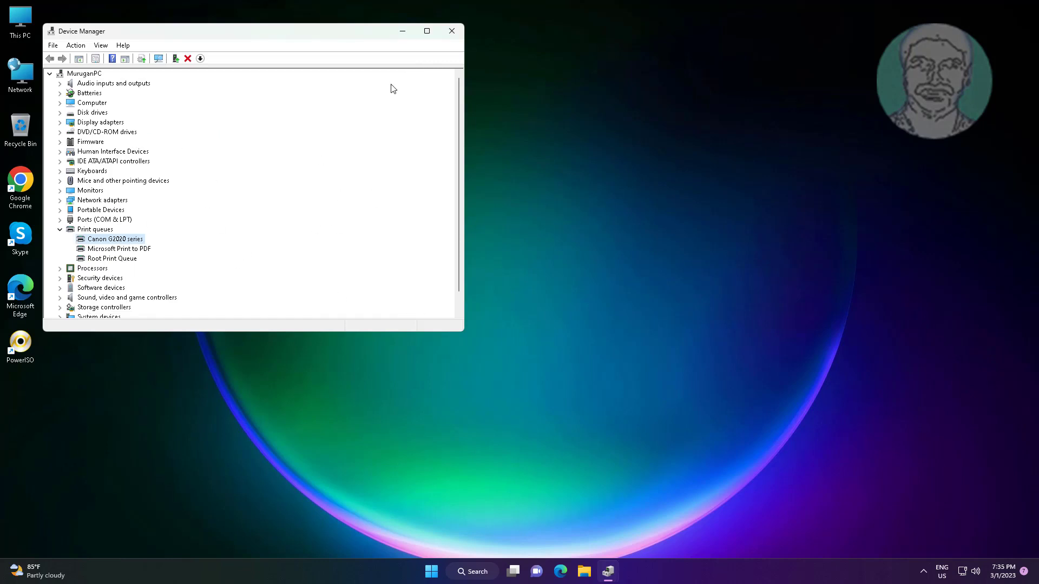
left_click(452, 31)
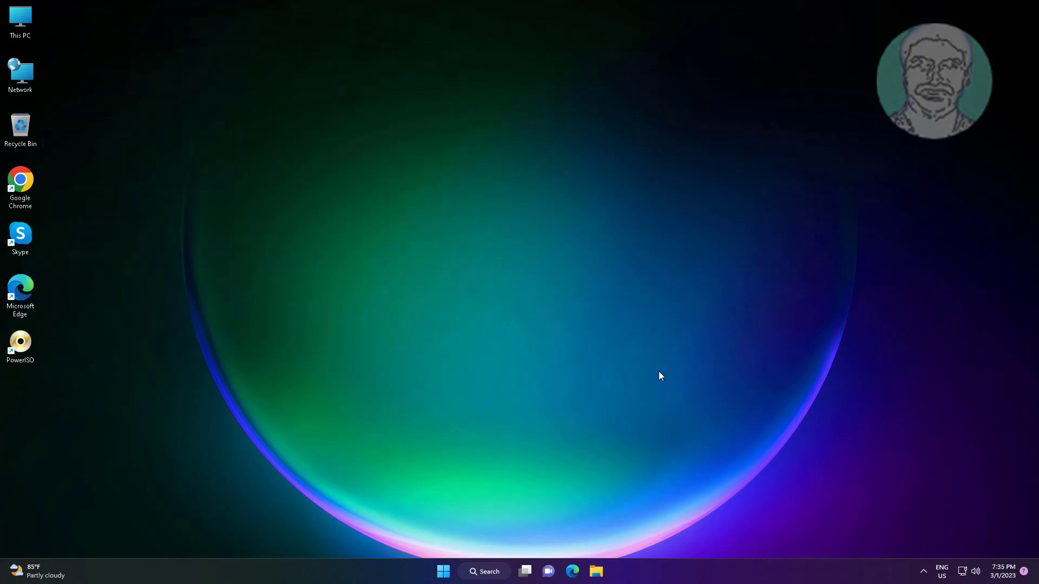
- Search for 'services' and open the Services app
left_click(480, 573)
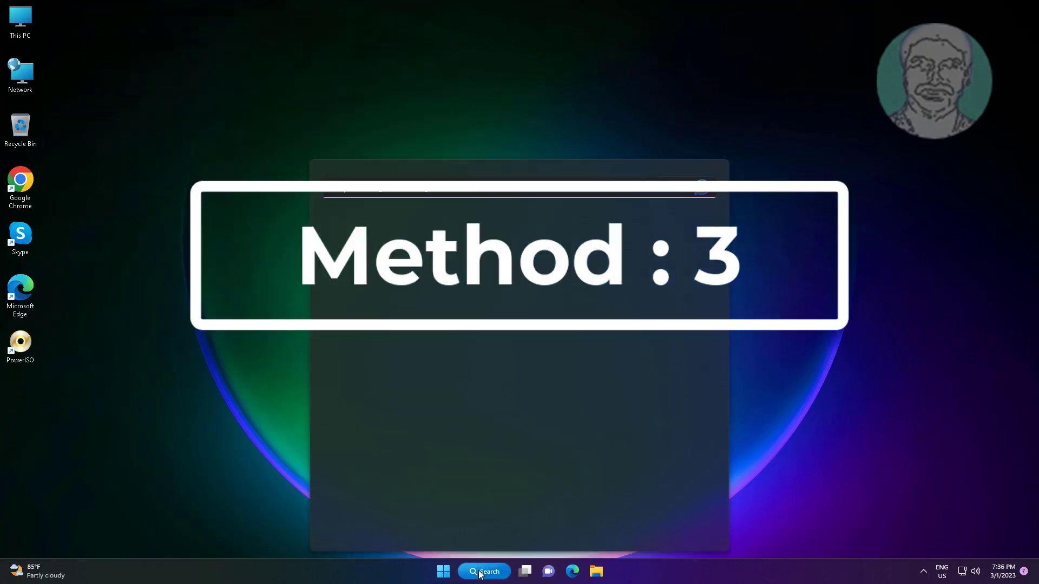
type("ser")
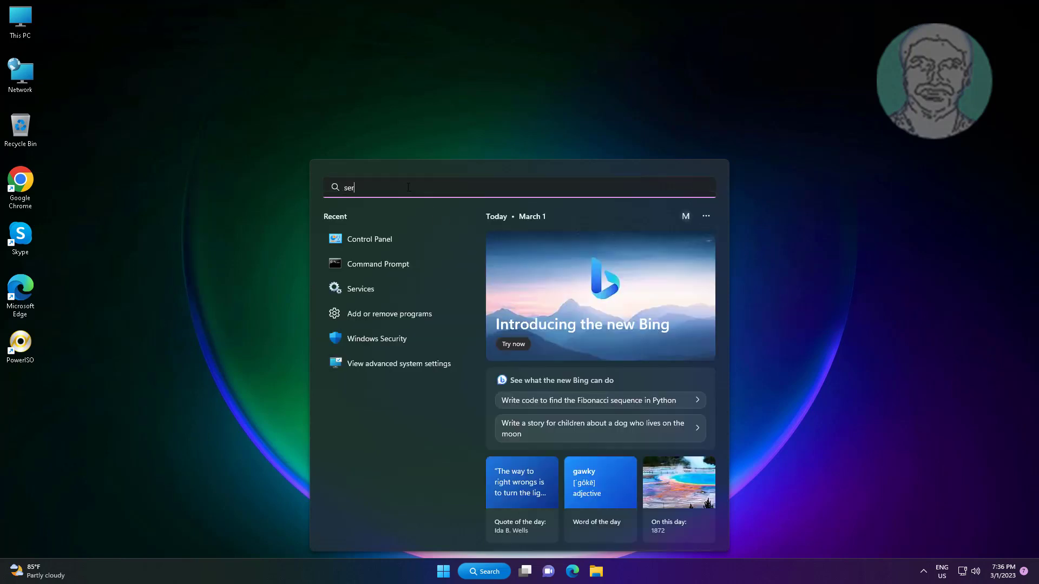
type("vices")
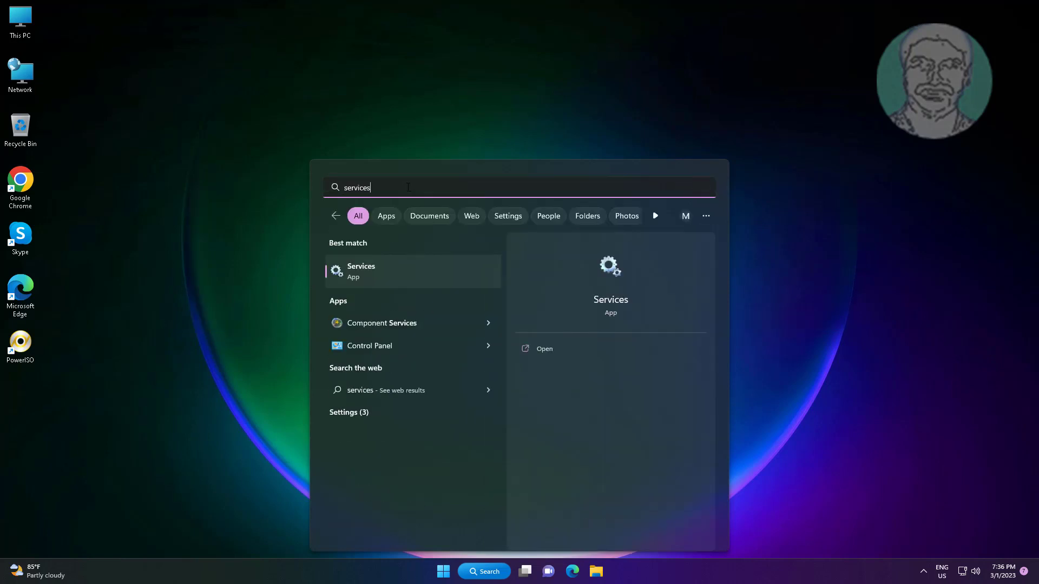
left_click(380, 275)
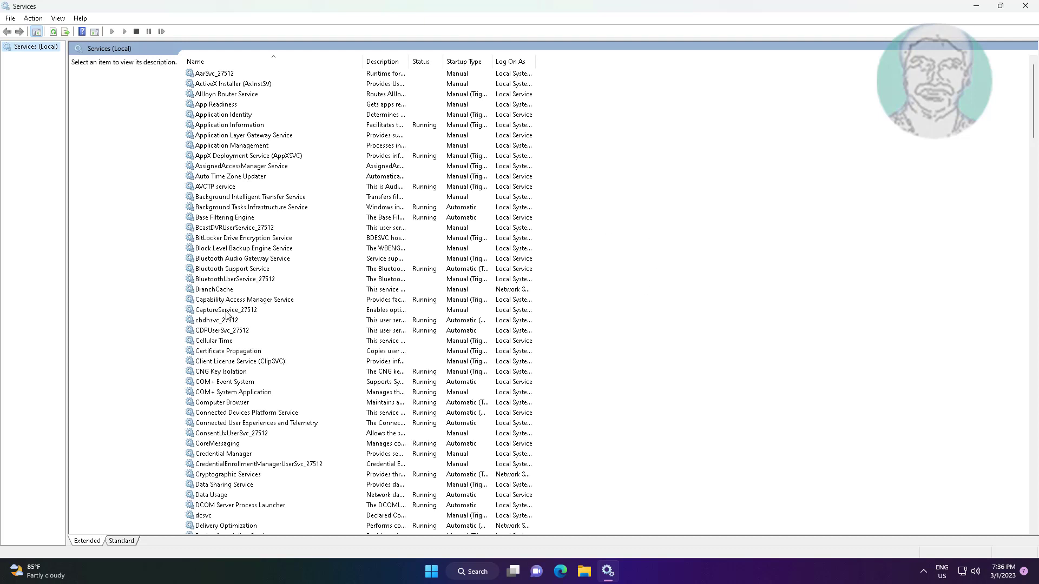
- Stop and restart Print Spooler with Automatic startup, apply the change, and close Services
left_click(227, 314)
key("p")
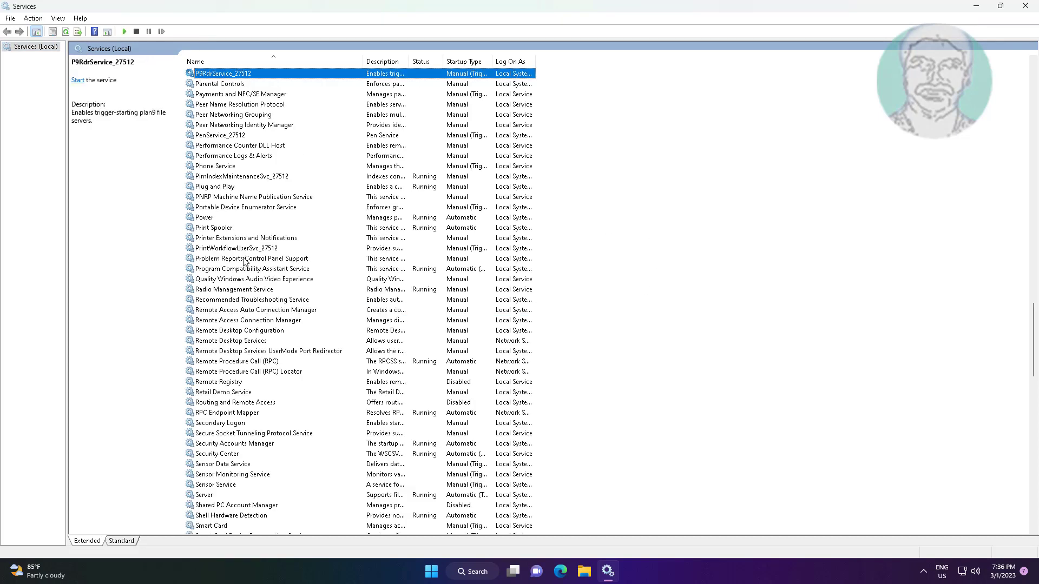
left_click(232, 230)
double_click(246, 229)
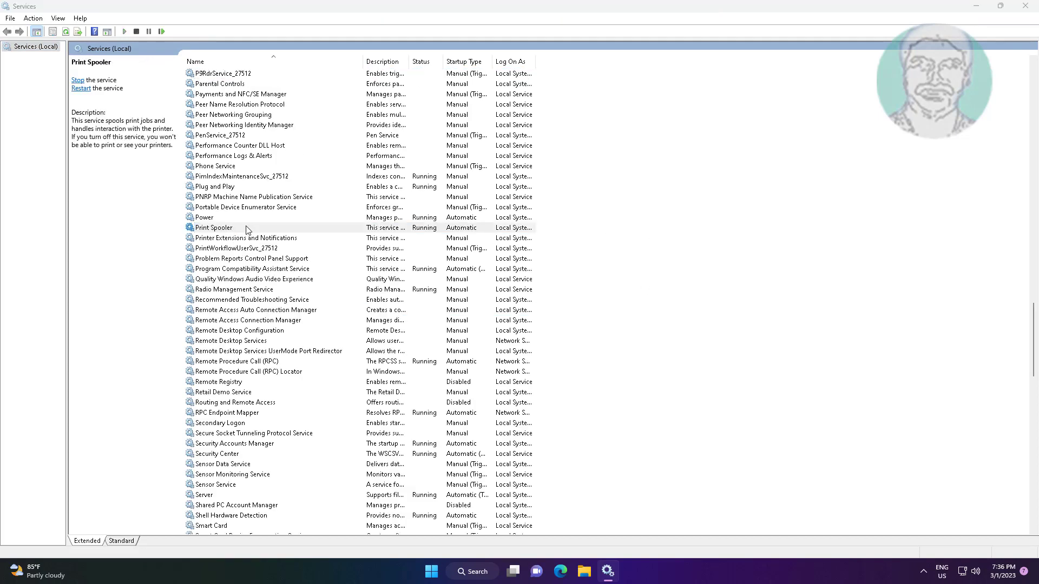
left_click(529, 274)
left_click(487, 289)
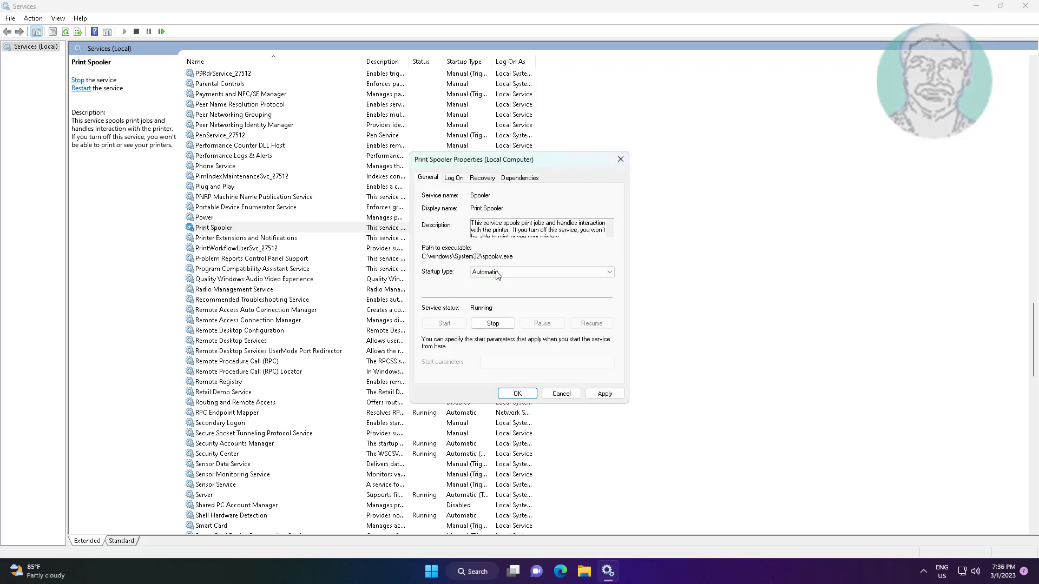
left_click(500, 324)
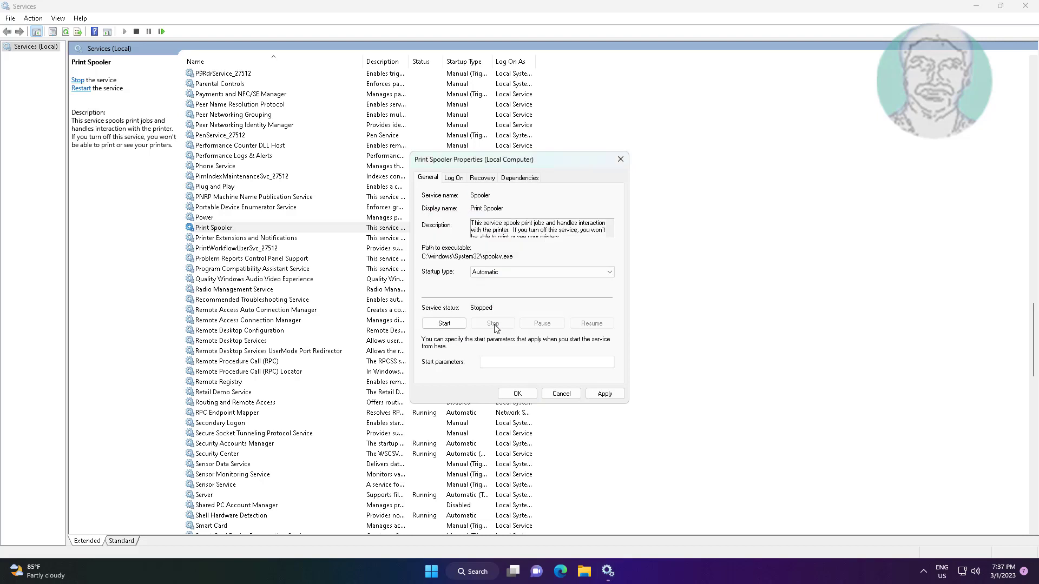
left_click(453, 326)
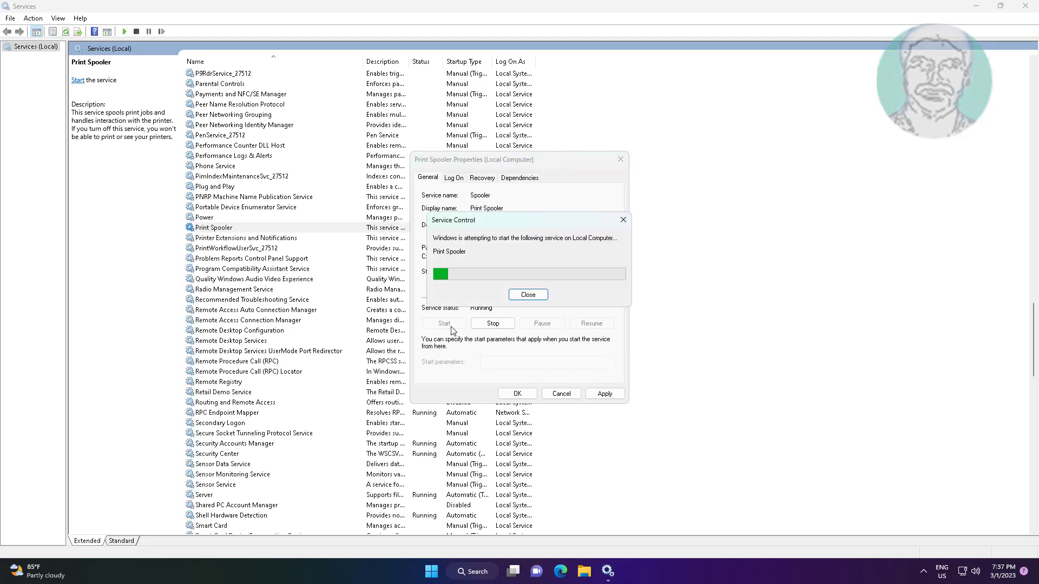
left_click(601, 394)
left_click(518, 394)
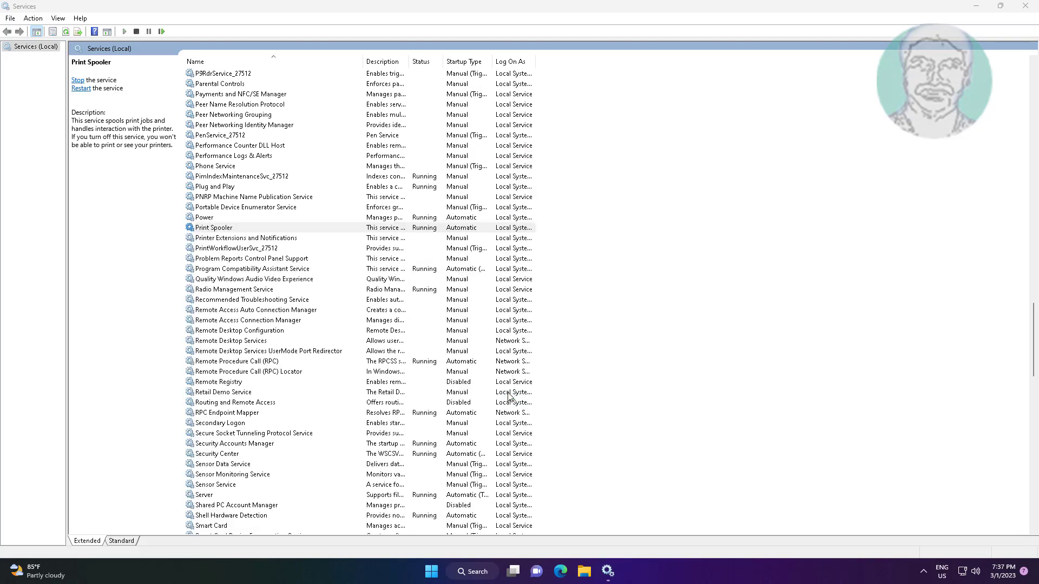
left_click(1021, 5)
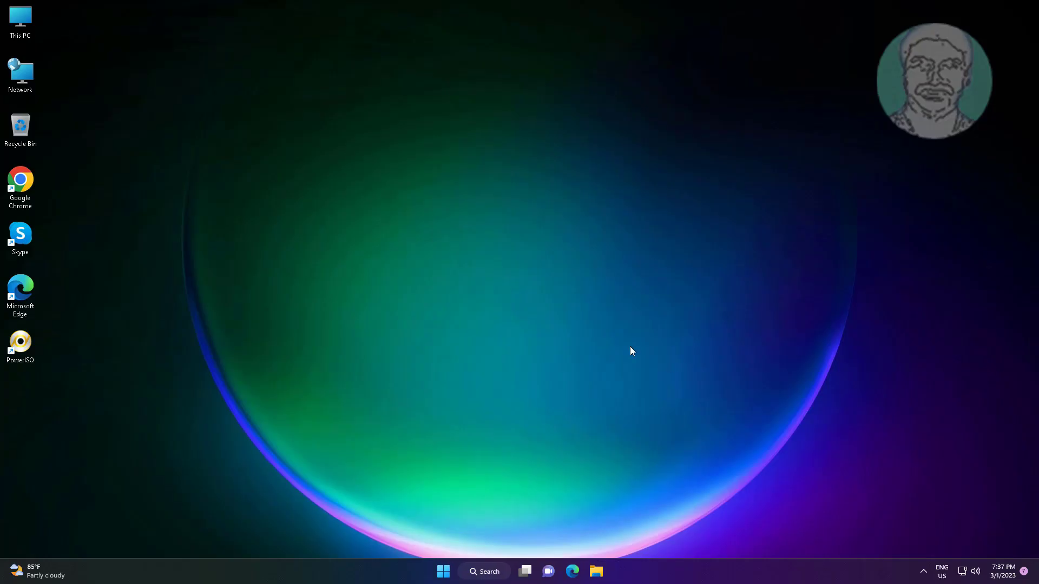
- Find Command Prompt by searching 'cmd' and run it as administrator, approving the UAC prompt
left_click(470, 576)
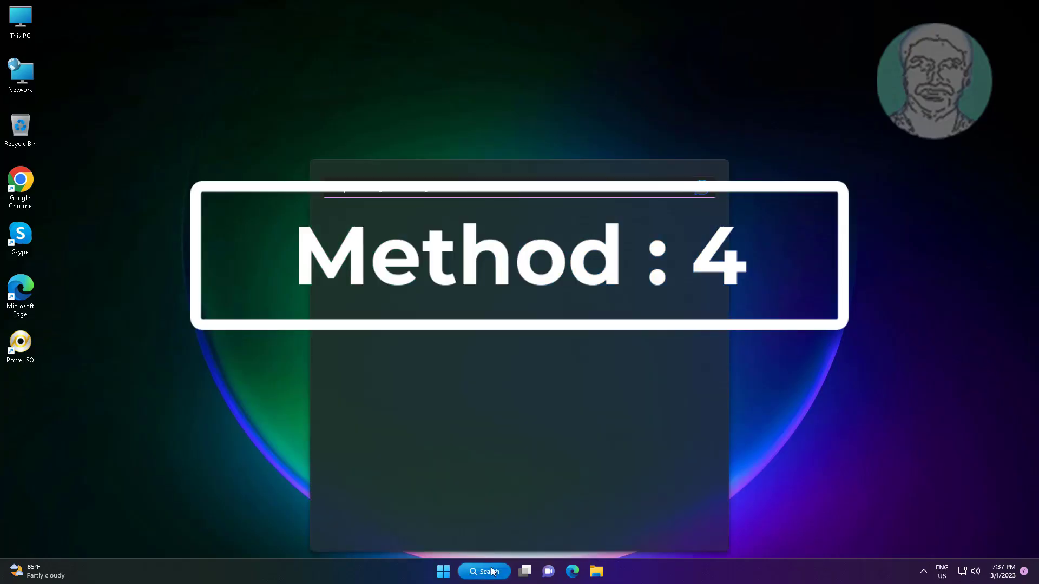
type("cmd")
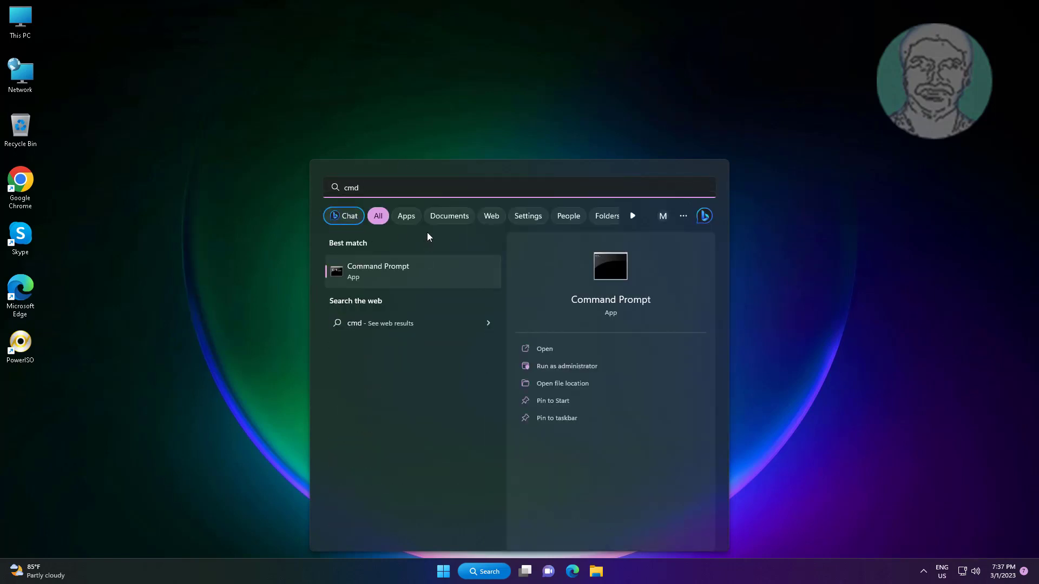
left_click(402, 276)
right_click(405, 274)
left_click(455, 288)
left_click(493, 371)
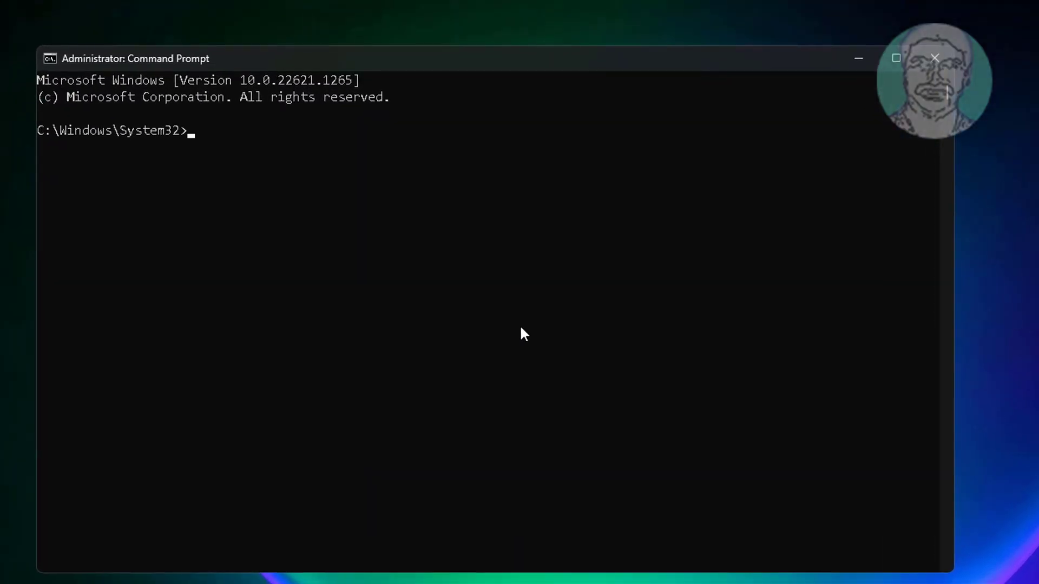
- Run 'cd c:\windows\system32\spool', correcting a typo in the folder name
type("cd c:\\windows\\")
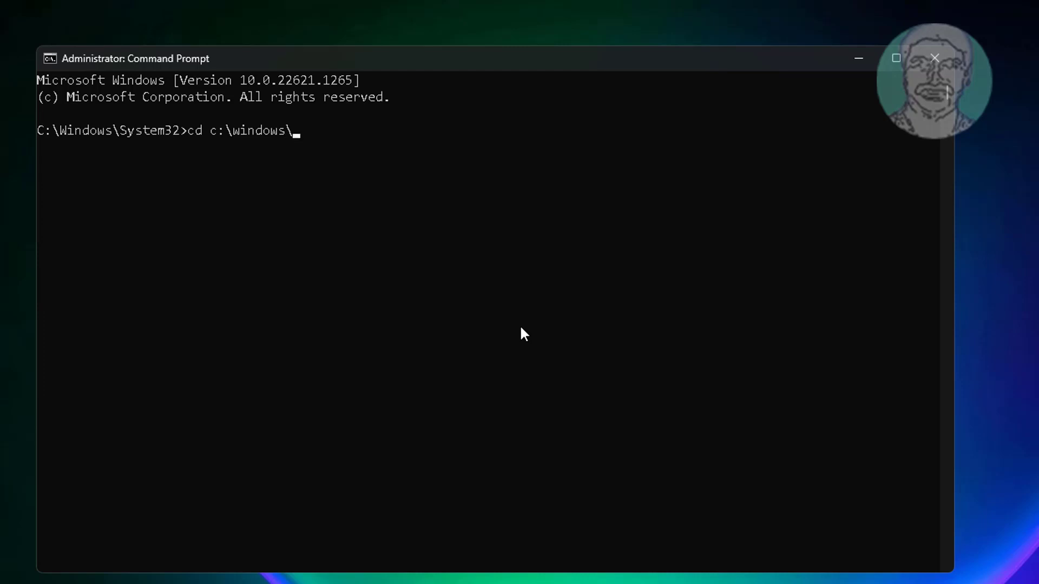
type("system32\\spool")
key("Return")
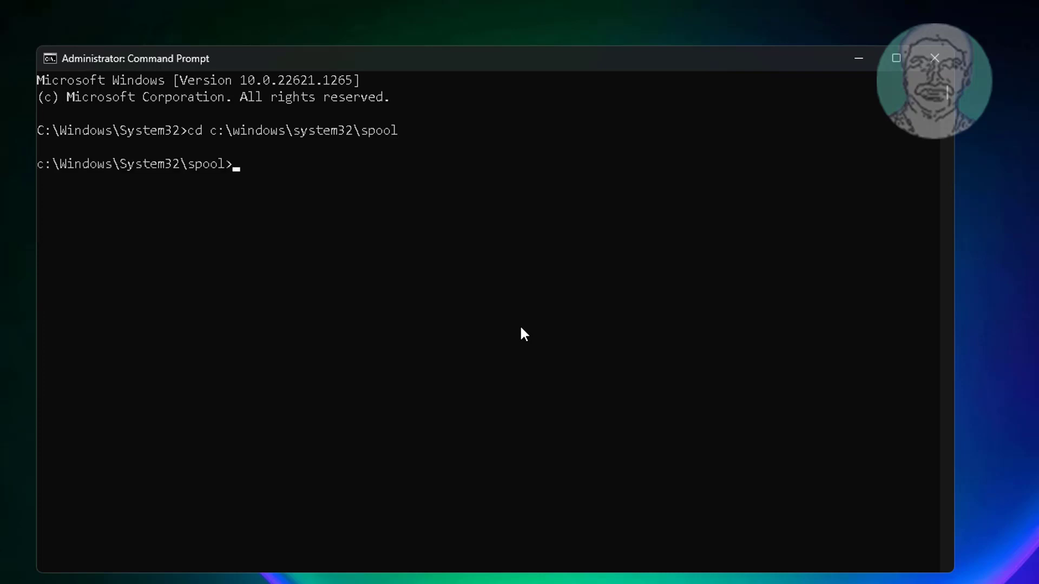
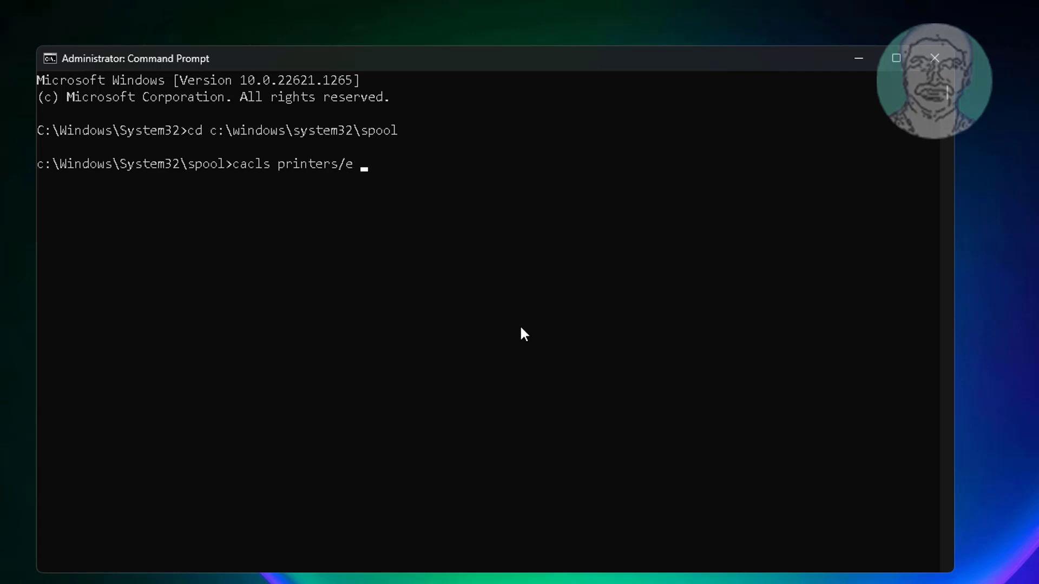
- Delete the unspaced /e after 'cacls printers' and begin retyping the switch with '/'
key("BackSpace")
key("BackSpace")
type("/")
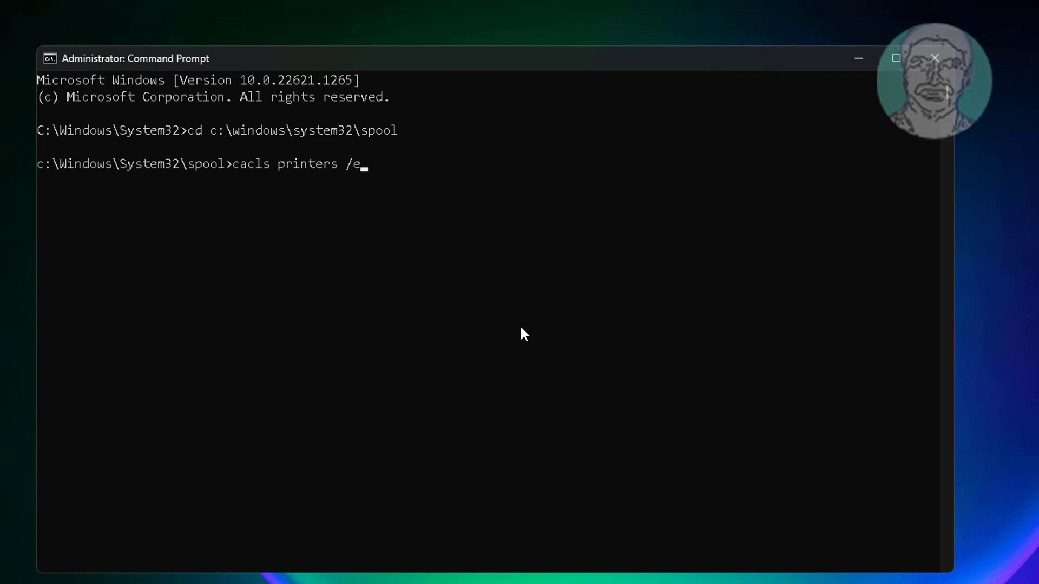
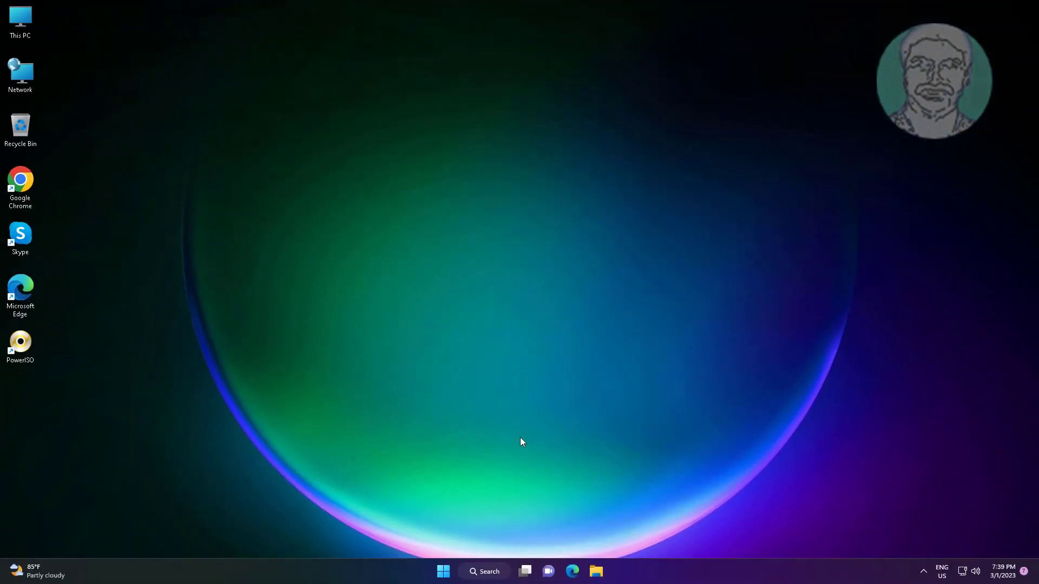
- Launch Settings from the Start menu's pinned apps, landing on the System page
left_click(443, 571)
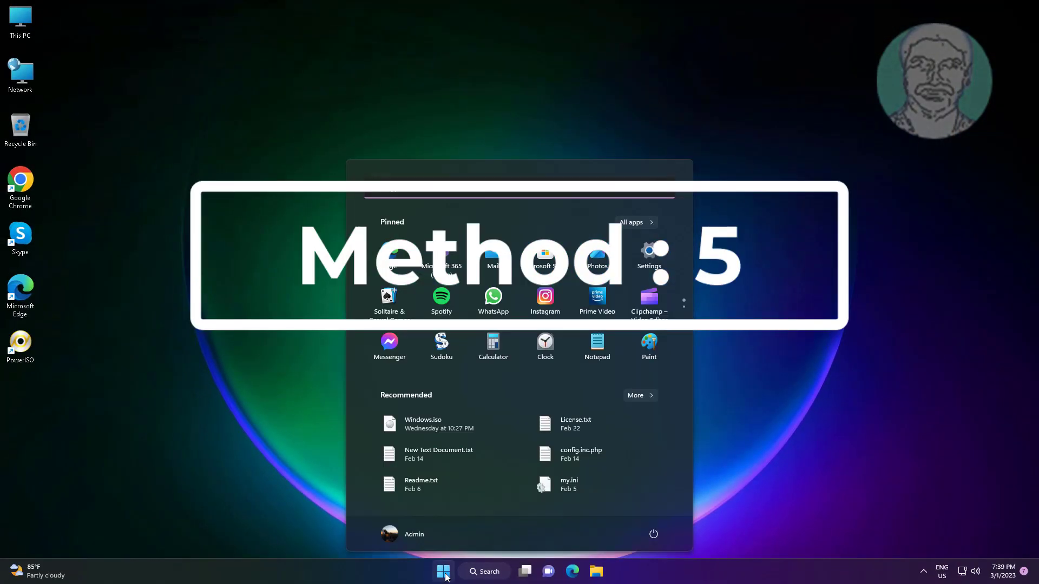
left_click(644, 255)
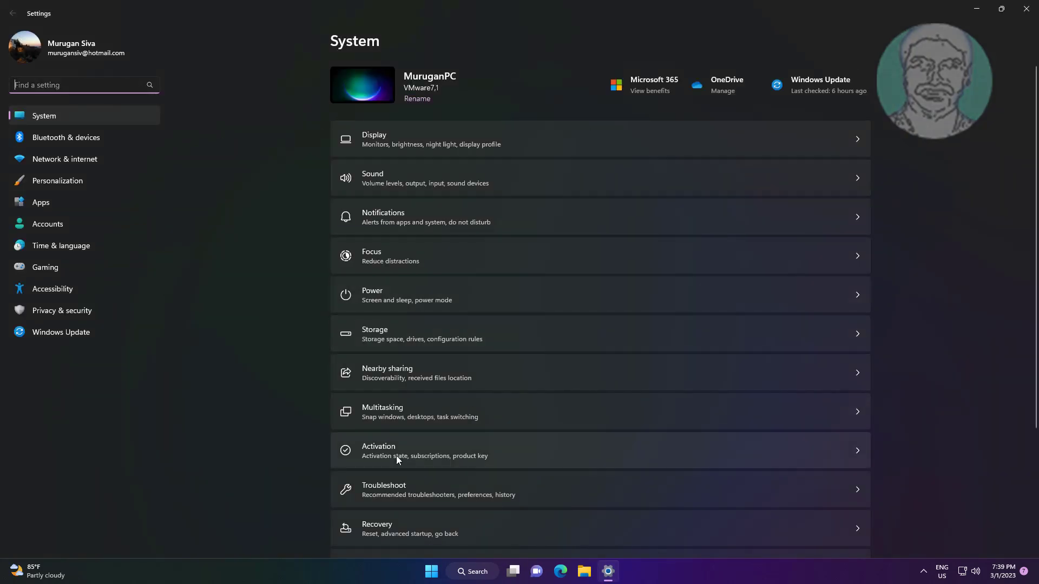
- From Recovery, reset this PC with Keep my files and Cloud download, and confirm the settings
left_click(396, 520)
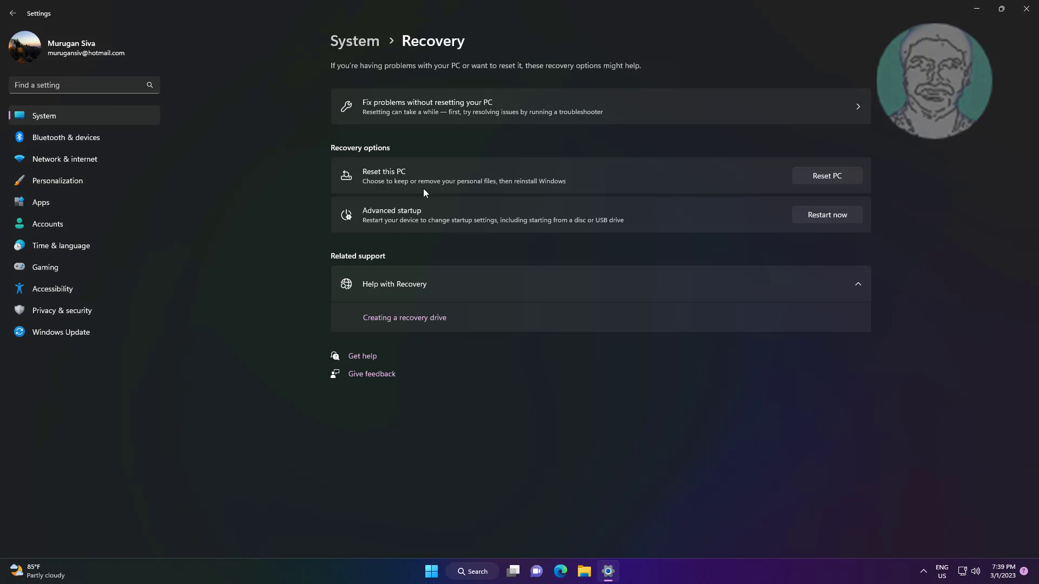
left_click(839, 176)
left_click(414, 213)
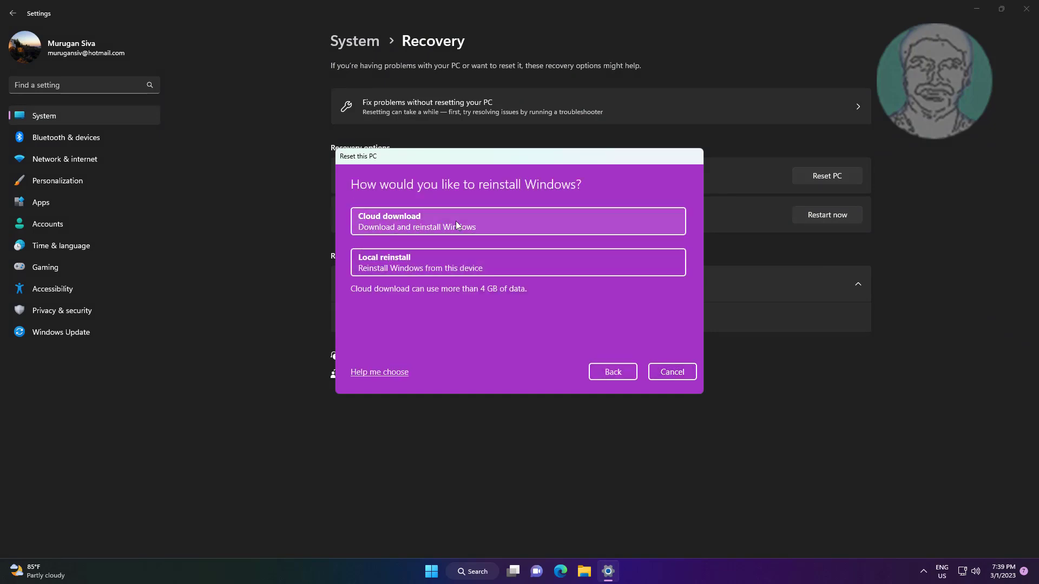
left_click(490, 232)
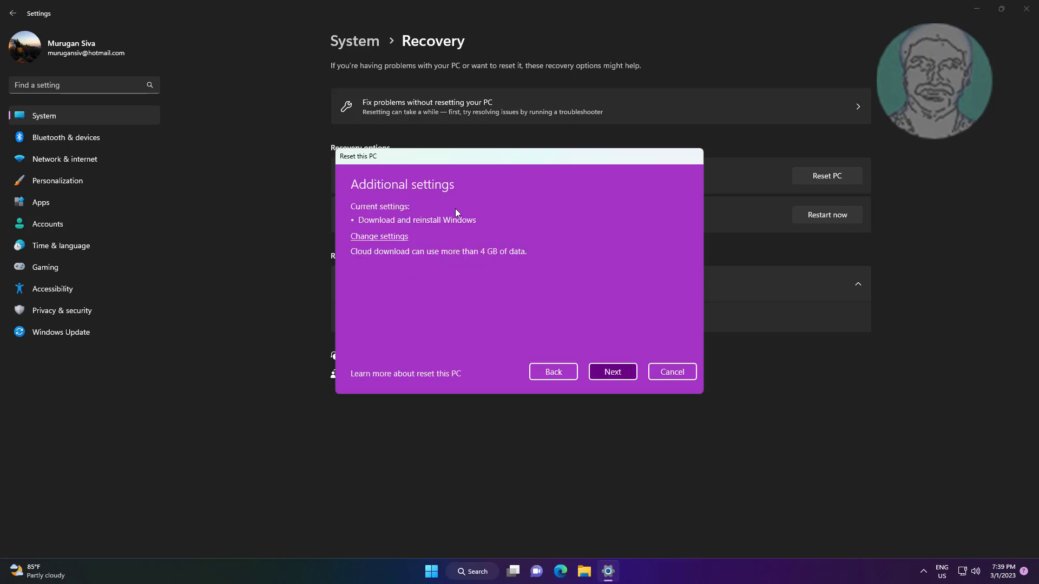
left_click(621, 375)
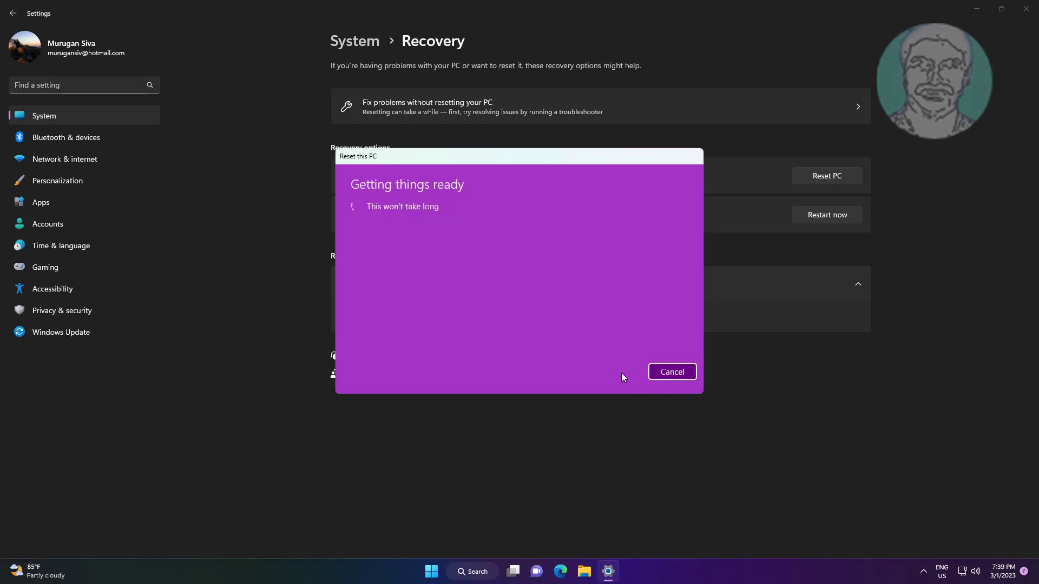